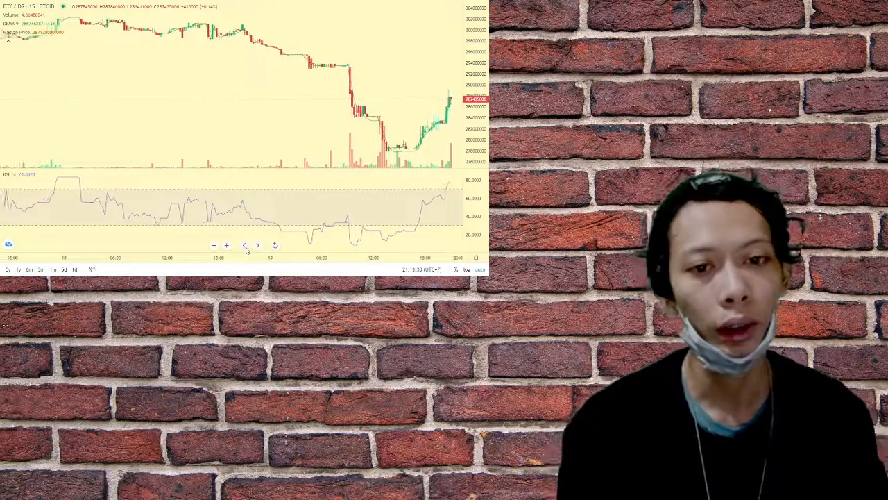
Pan the BTC/IDR 15-minute chart back from the 18th into the 17th's rally.
{"action": "left_click", "coordinate": [245, 245]}
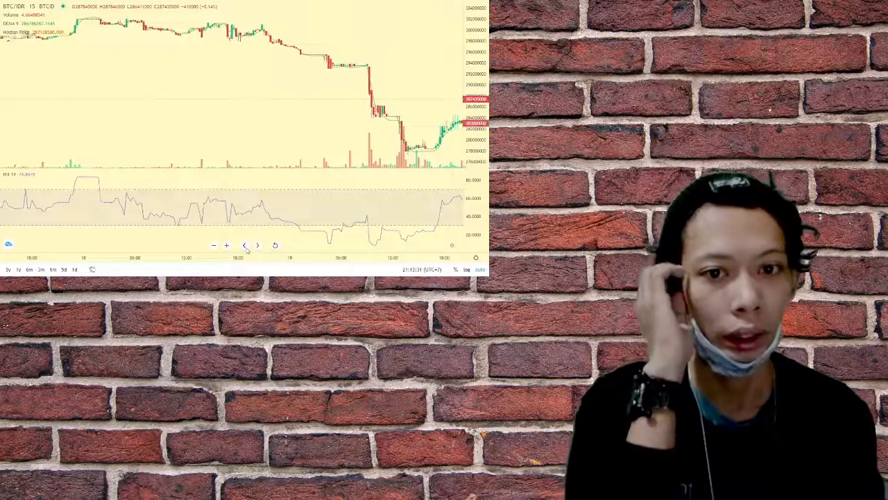
{"action": "left_click", "coordinate": [244, 245]}
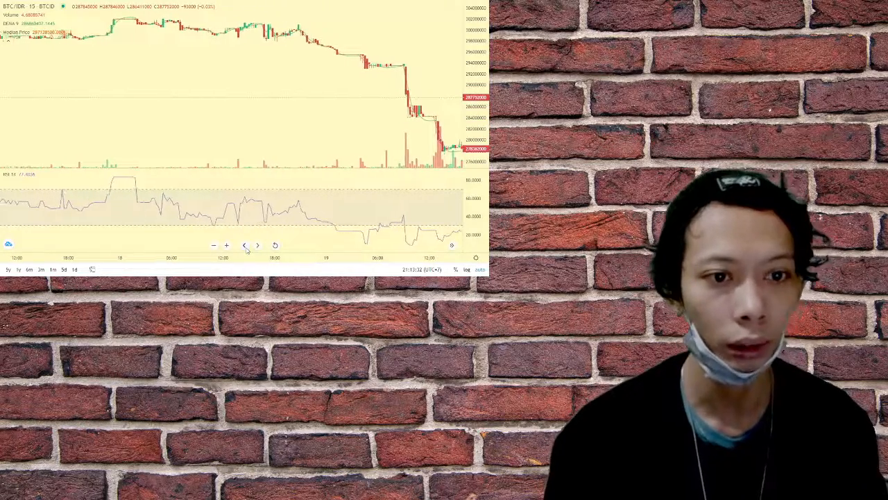
{"action": "left_click", "coordinate": [244, 245]}
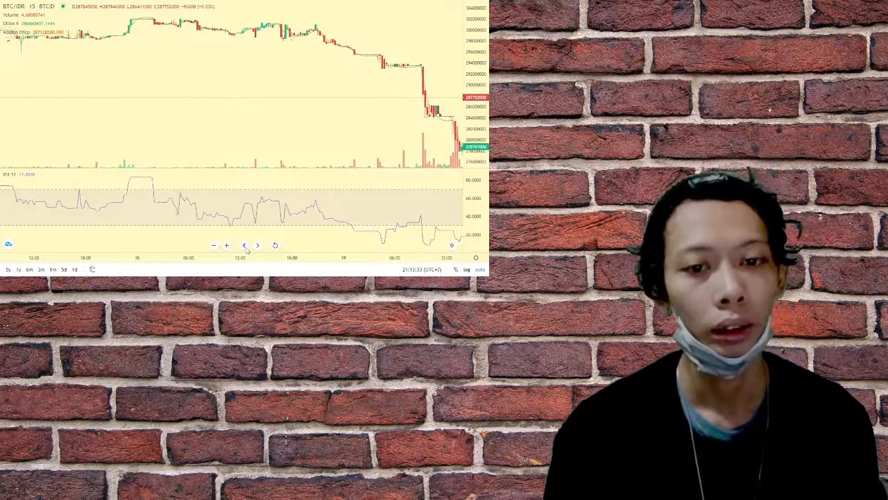
{"action": "left_click", "coordinate": [244, 245]}
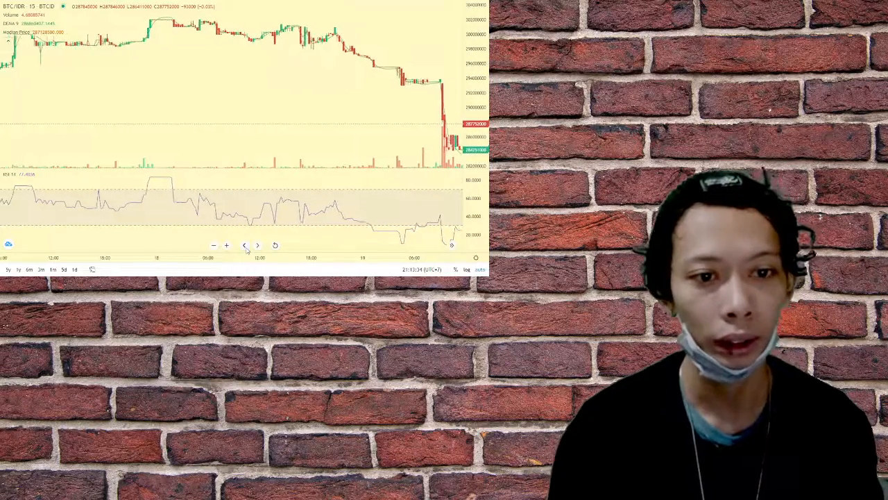
{"action": "left_click", "coordinate": [244, 245]}
{"action": "left_click", "coordinate": [244, 245]}
{"action": "left_click", "coordinate": [244, 245]}
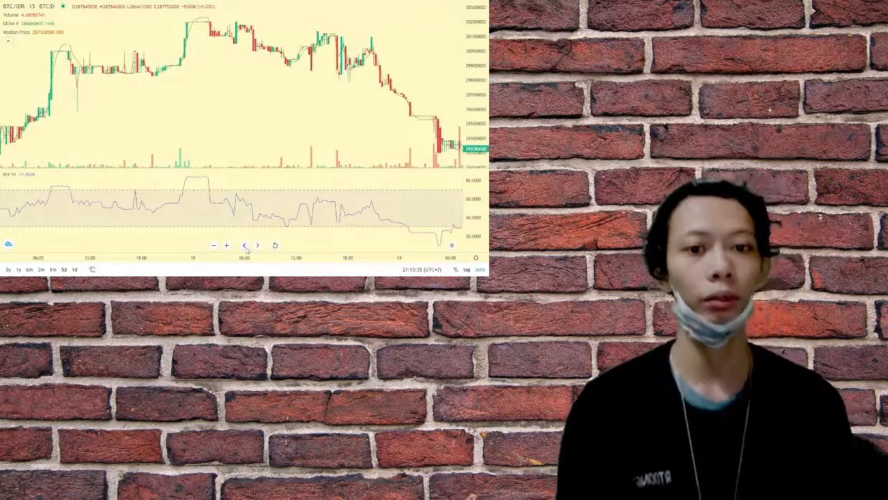
{"action": "left_click", "coordinate": [244, 245]}
{"action": "left_click", "coordinate": [245, 245]}
{"action": "left_click", "coordinate": [244, 245]}
{"action": "left_click", "coordinate": [244, 245]}
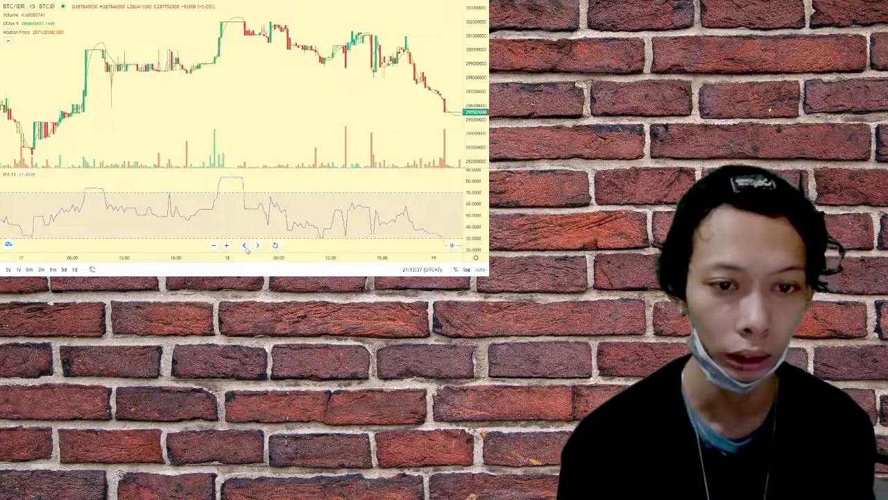
{"action": "left_click", "coordinate": [245, 245]}
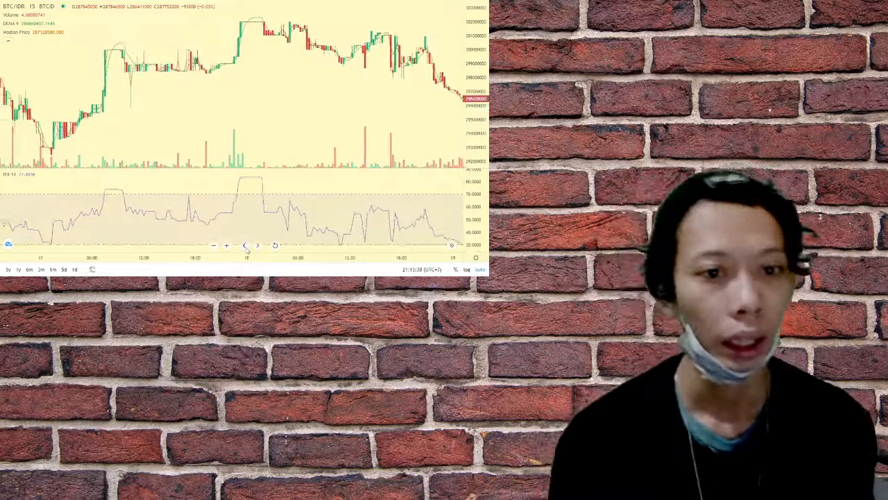
{"action": "left_click", "coordinate": [244, 245]}
{"action": "left_click", "coordinate": [244, 245]}
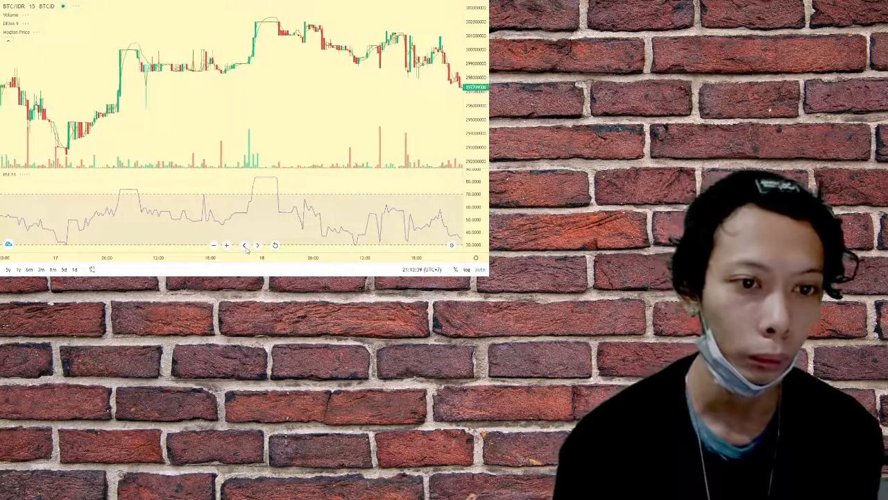
{"action": "left_click", "coordinate": [244, 245]}
{"action": "left_click", "coordinate": [244, 245]}
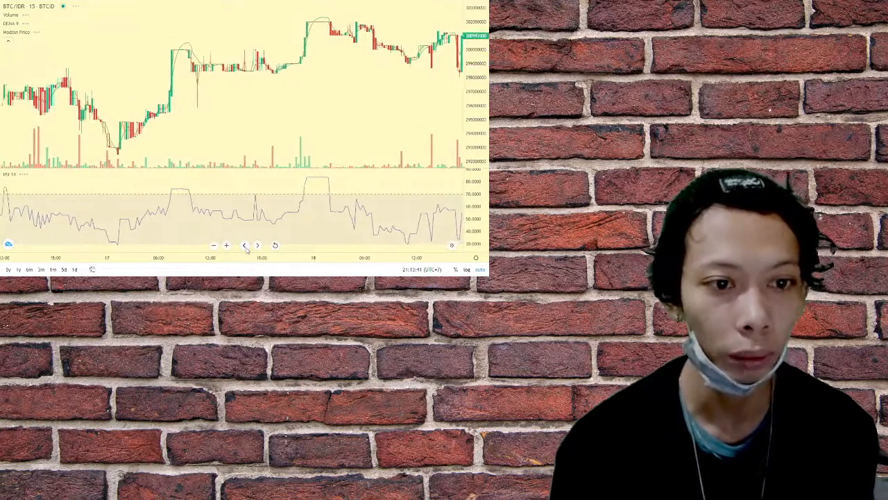
Pan further back to the 16th, revealing the sharp drop and the candles before it.
{"action": "left_click", "coordinate": [244, 245]}
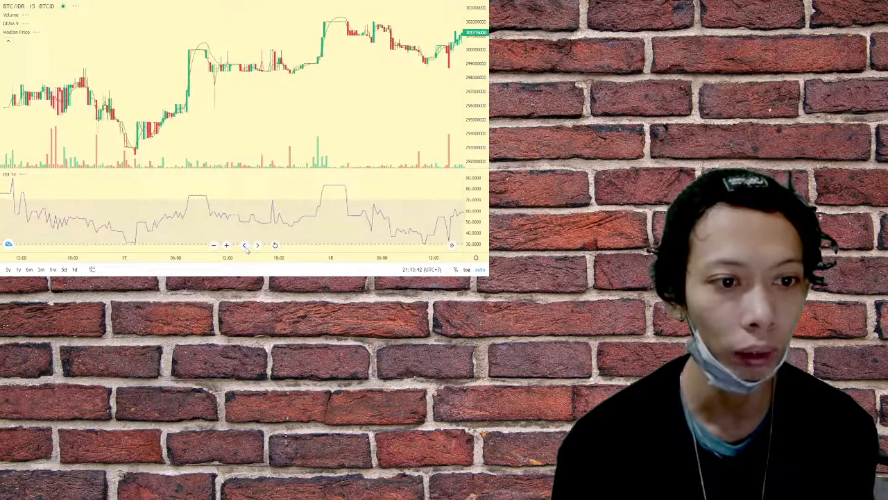
{"action": "left_click", "coordinate": [244, 245]}
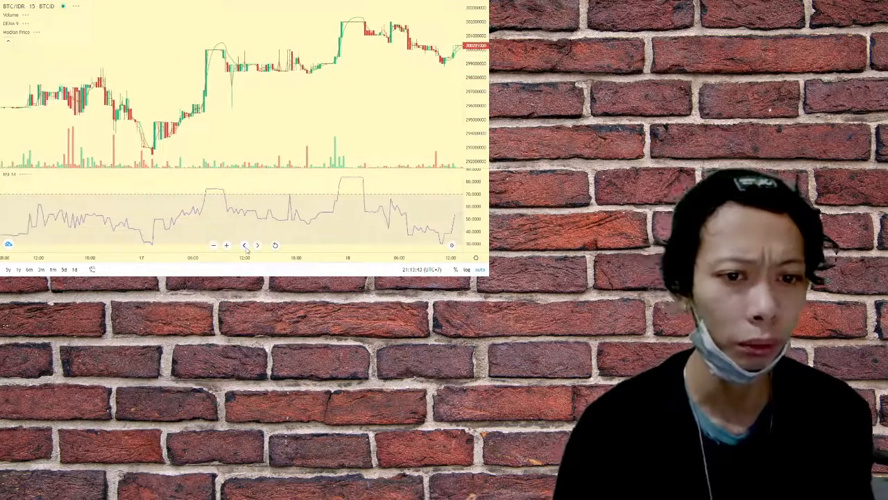
{"action": "left_click", "coordinate": [245, 245]}
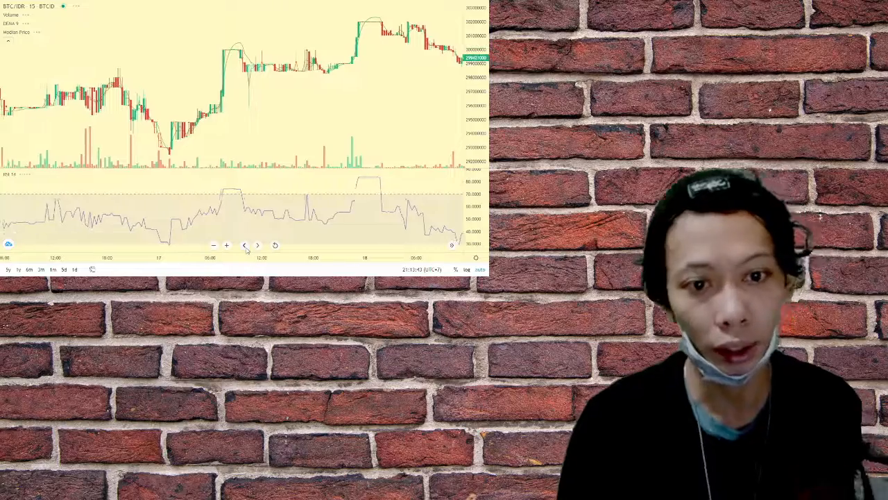
{"action": "left_click", "coordinate": [245, 245]}
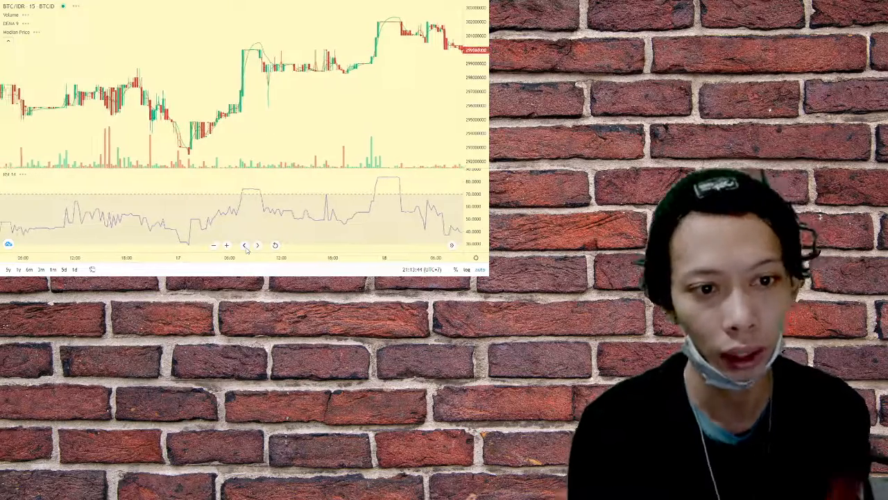
{"action": "left_click", "coordinate": [245, 245]}
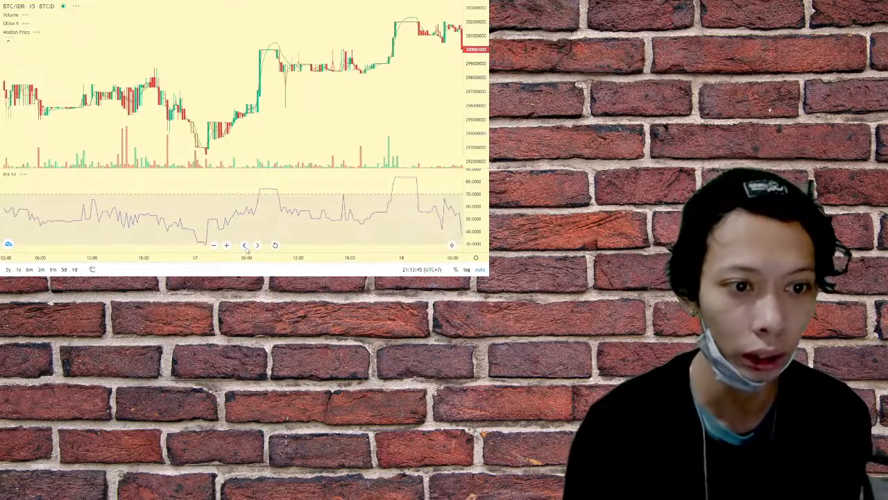
{"action": "left_click", "coordinate": [245, 245]}
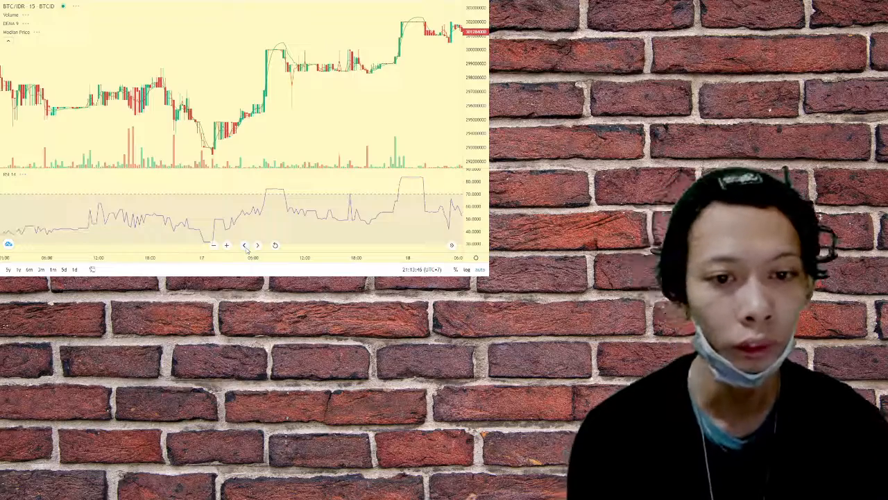
{"action": "left_click", "coordinate": [245, 245]}
{"action": "left_click", "coordinate": [245, 245]}
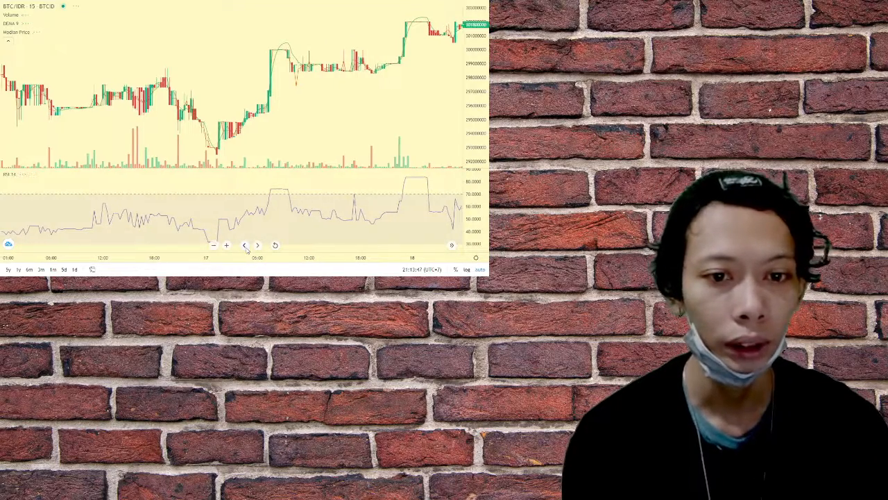
{"action": "left_click", "coordinate": [245, 245]}
{"action": "left_click", "coordinate": [245, 245]}
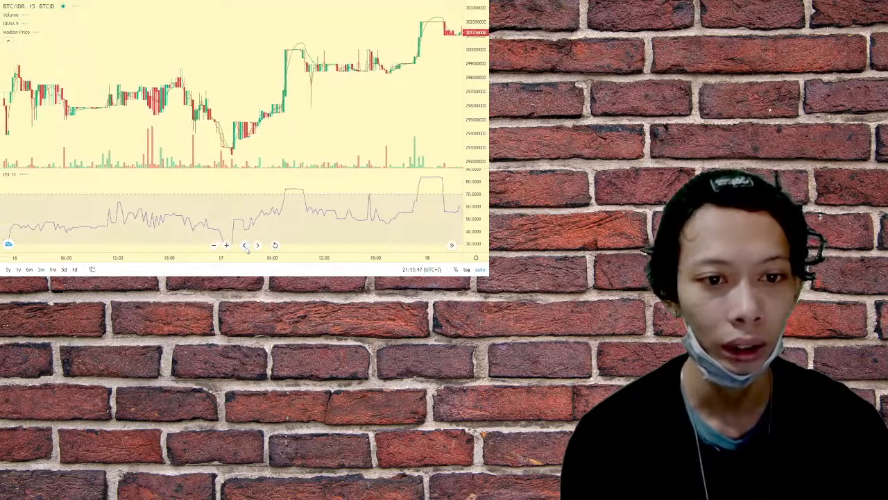
{"action": "left_click", "coordinate": [245, 245]}
{"action": "left_click", "coordinate": [245, 245]}
{"action": "left_click", "coordinate": [245, 245]}
{"action": "left_click", "coordinate": [245, 245]}
{"action": "left_click", "coordinate": [245, 245]}
{"action": "left_click", "coordinate": [245, 245]}
{"action": "left_click", "coordinate": [245, 245]}
{"action": "left_click", "coordinate": [245, 245]}
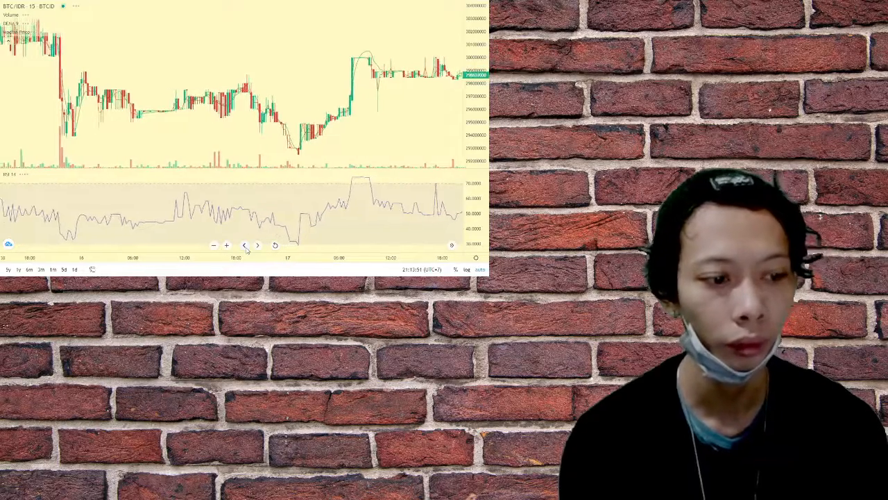
{"action": "left_click", "coordinate": [245, 245]}
{"action": "left_click", "coordinate": [245, 245]}
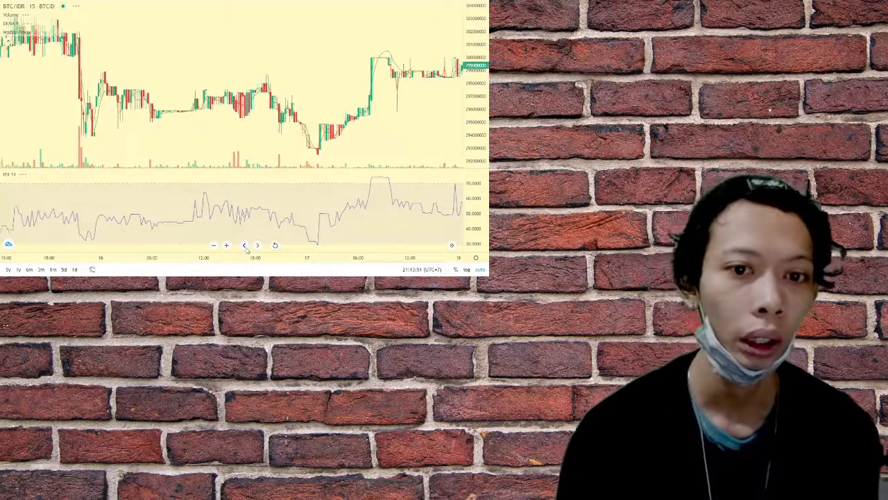
{"action": "left_click", "coordinate": [245, 245]}
{"action": "left_click", "coordinate": [245, 245]}
{"action": "left_click", "coordinate": [245, 245]}
Pan back through the 15th's price action.
{"action": "left_click", "coordinate": [245, 245]}
{"action": "left_click", "coordinate": [245, 245]}
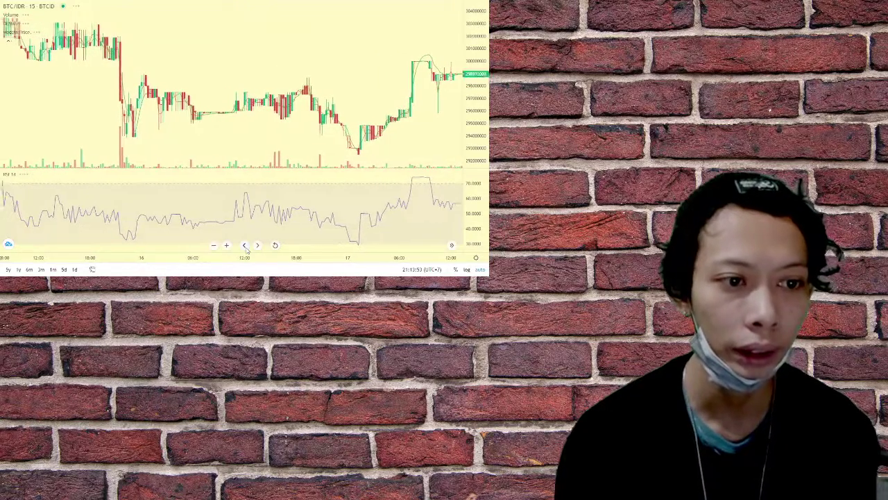
{"action": "left_click", "coordinate": [245, 245]}
{"action": "left_click", "coordinate": [245, 245]}
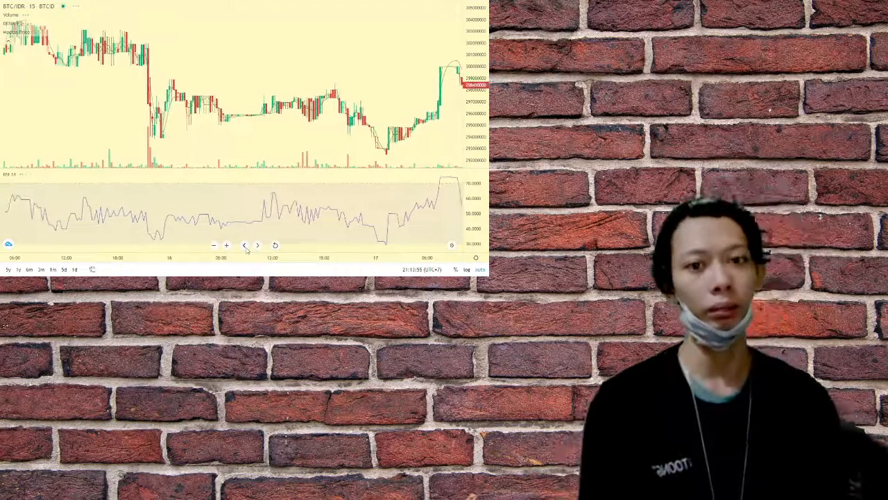
{"action": "left_click", "coordinate": [245, 245]}
{"action": "left_click", "coordinate": [245, 245]}
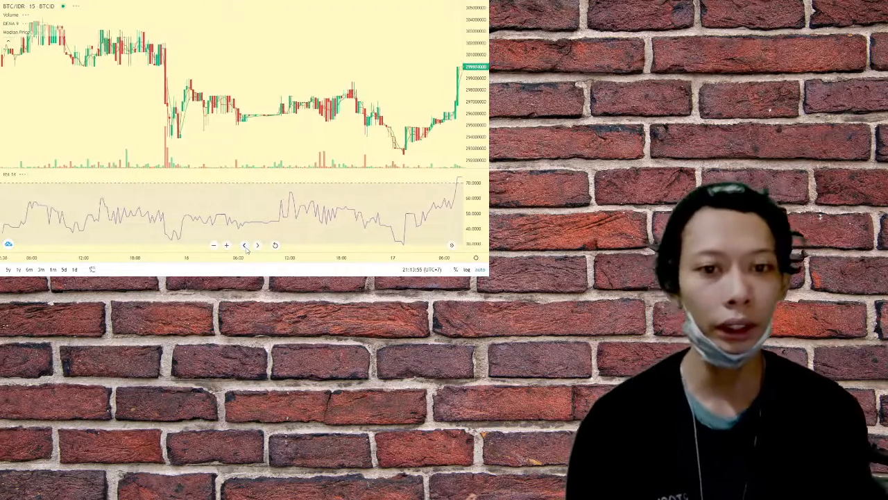
{"action": "left_click", "coordinate": [245, 245]}
{"action": "left_click", "coordinate": [245, 245]}
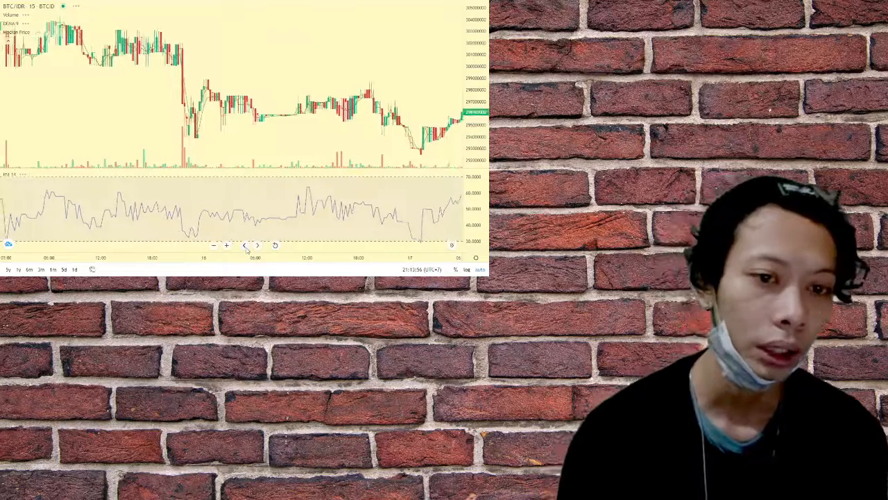
{"action": "left_click", "coordinate": [245, 245]}
{"action": "left_click", "coordinate": [245, 245]}
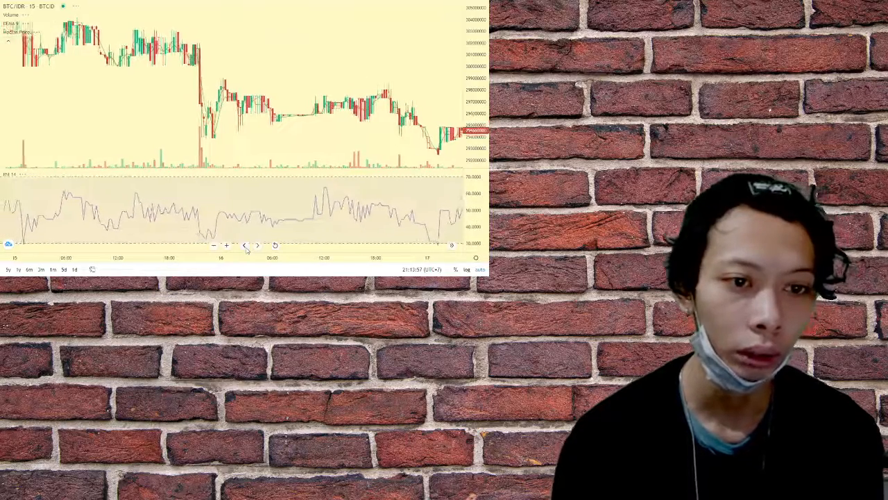
{"action": "left_click", "coordinate": [245, 245]}
{"action": "left_click", "coordinate": [245, 245]}
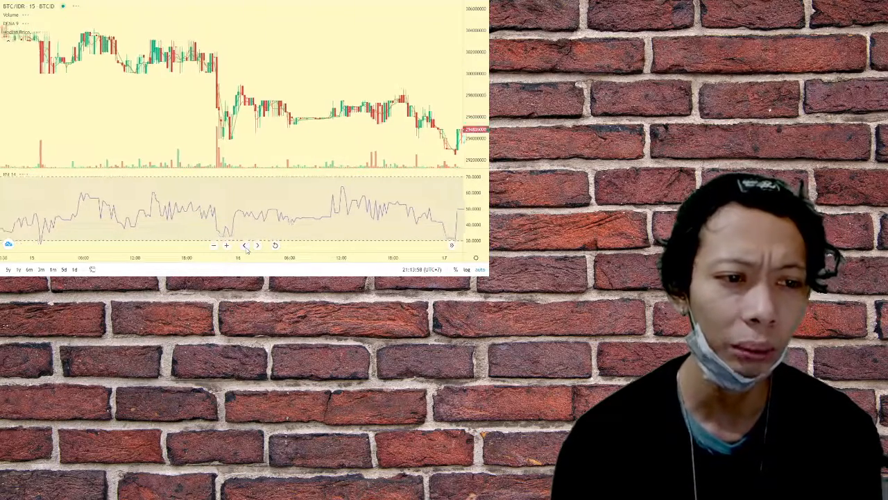
{"action": "left_click", "coordinate": [245, 245]}
{"action": "left_click", "coordinate": [245, 245]}
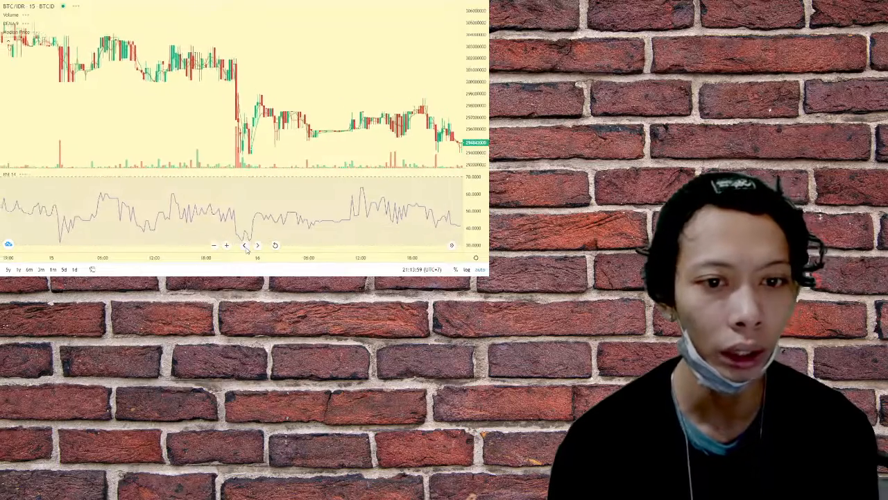
{"action": "left_click", "coordinate": [245, 245]}
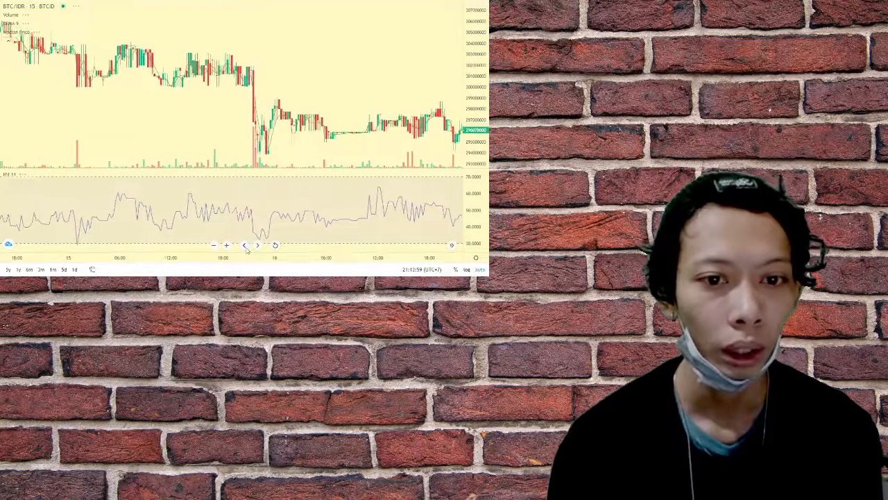
Pan back through day 14 to the higher prices and steep decline before it.
{"action": "left_click", "coordinate": [245, 245]}
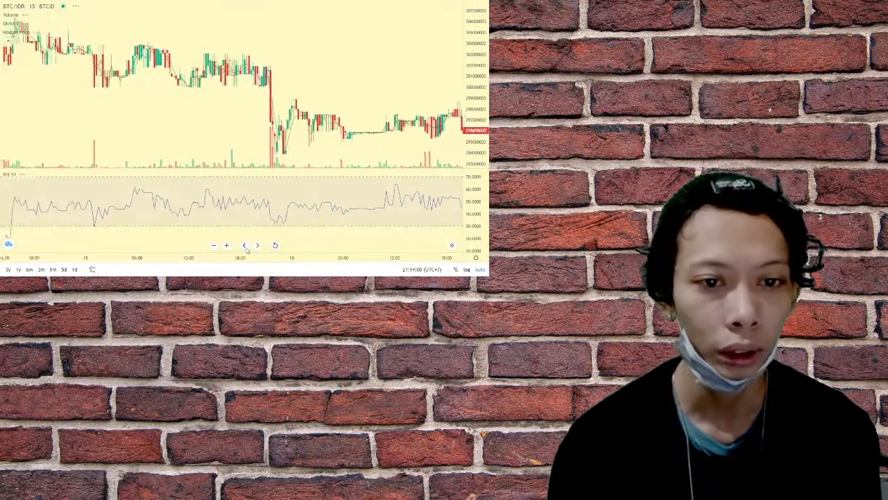
{"action": "left_click", "coordinate": [245, 245]}
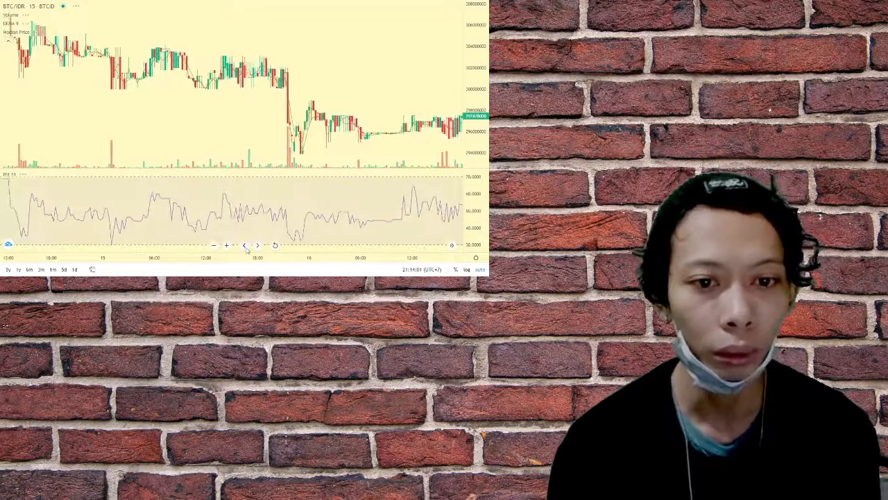
{"action": "left_click", "coordinate": [245, 245]}
{"action": "left_click", "coordinate": [245, 245]}
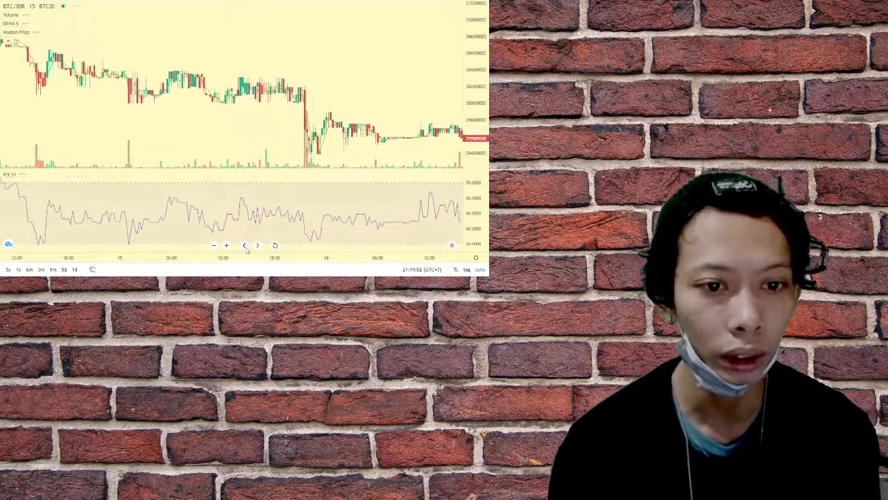
{"action": "left_click", "coordinate": [245, 245]}
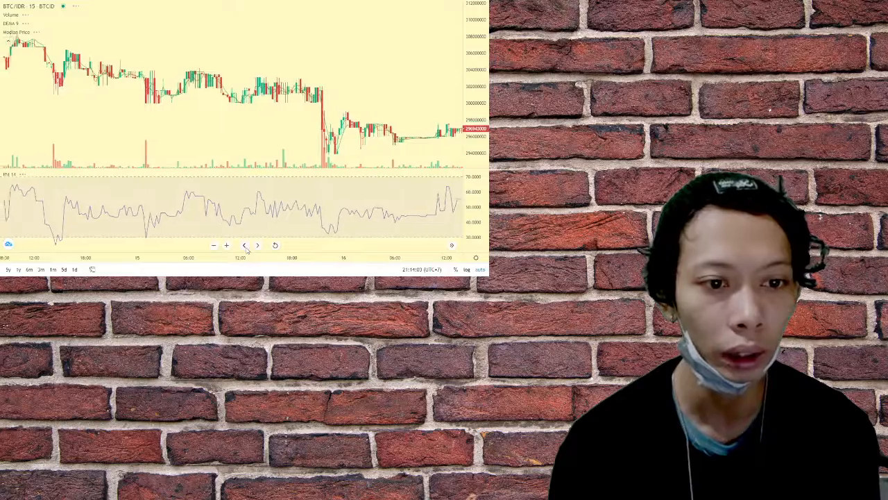
{"action": "left_click", "coordinate": [245, 245]}
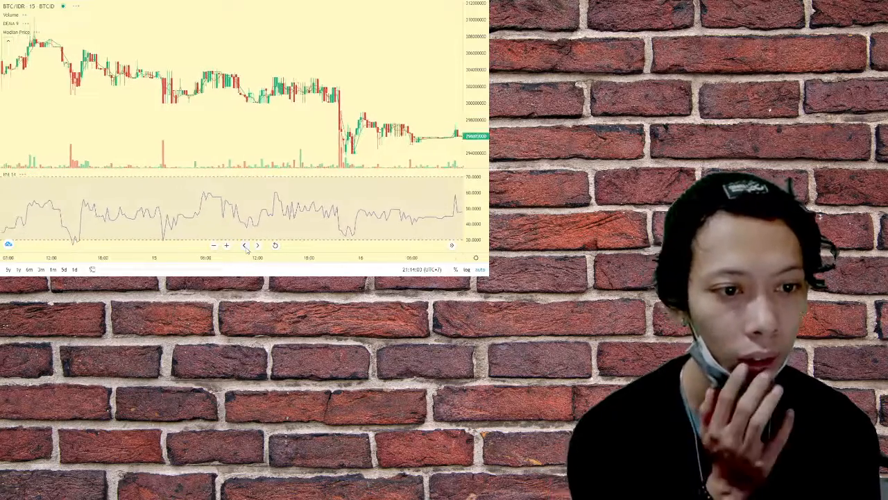
{"action": "left_click", "coordinate": [245, 245]}
{"action": "left_click", "coordinate": [245, 245]}
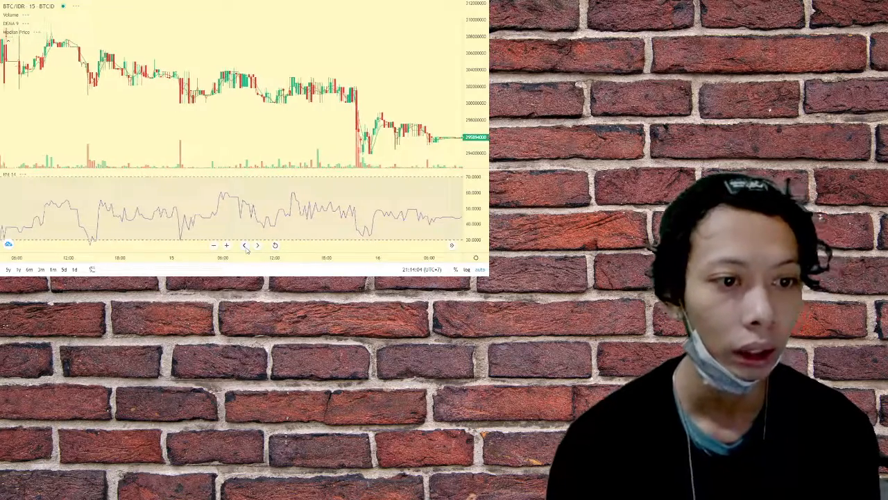
{"action": "left_click", "coordinate": [245, 245]}
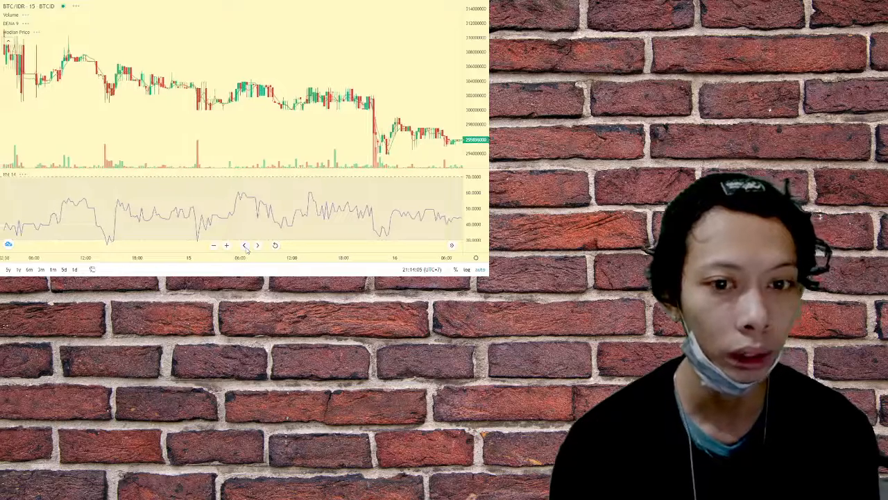
{"action": "left_click", "coordinate": [245, 245]}
{"action": "left_click", "coordinate": [245, 245]}
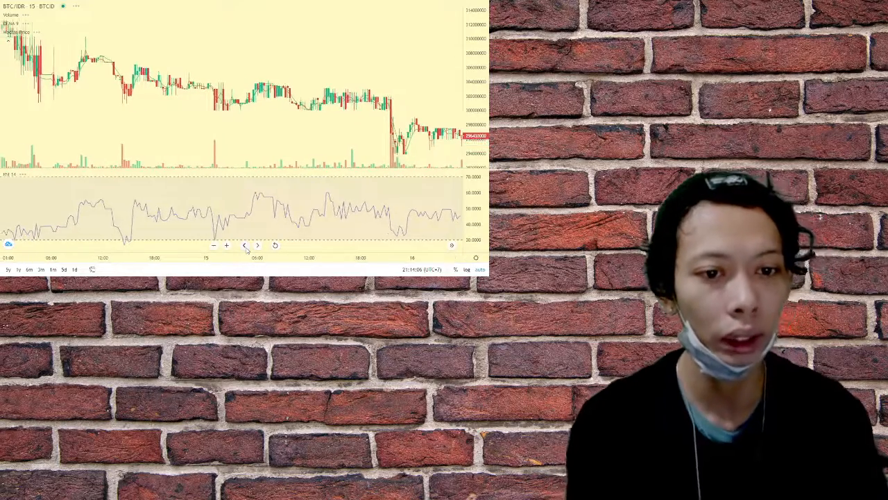
{"action": "left_click", "coordinate": [245, 245]}
{"action": "left_click", "coordinate": [245, 245]}
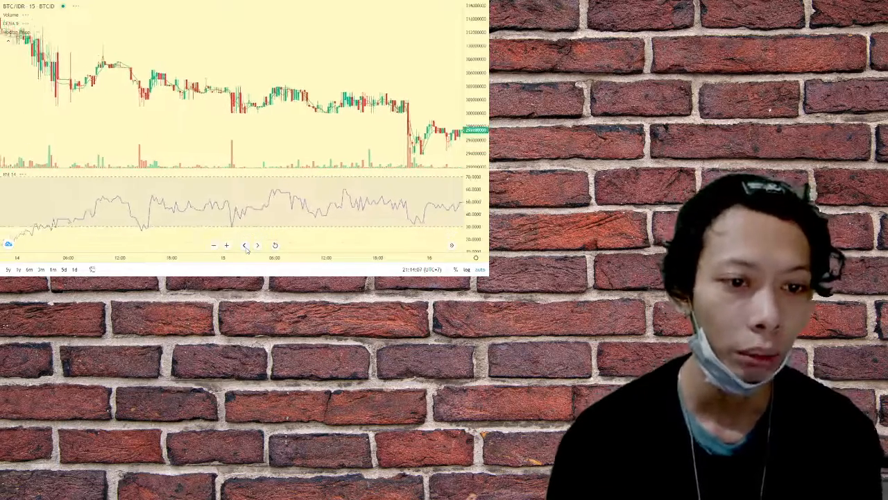
{"action": "left_click", "coordinate": [245, 245]}
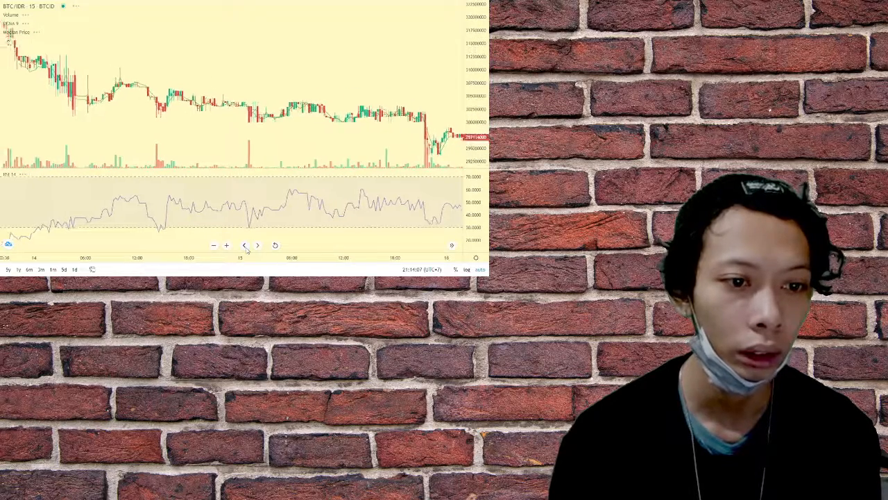
{"action": "left_click", "coordinate": [245, 245]}
{"action": "left_click", "coordinate": [245, 245]}
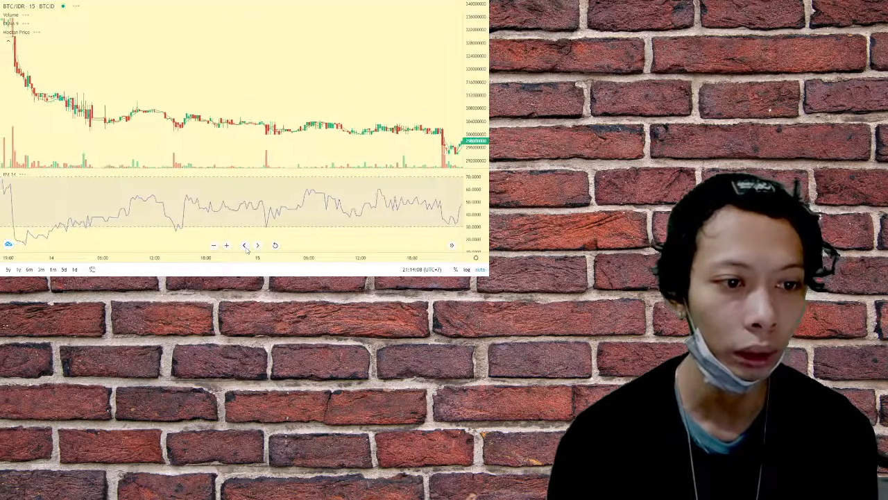
Pan back into day 13 to show the large evening price drop and the candles before it.
{"action": "left_click", "coordinate": [245, 245]}
{"action": "left_click", "coordinate": [245, 245]}
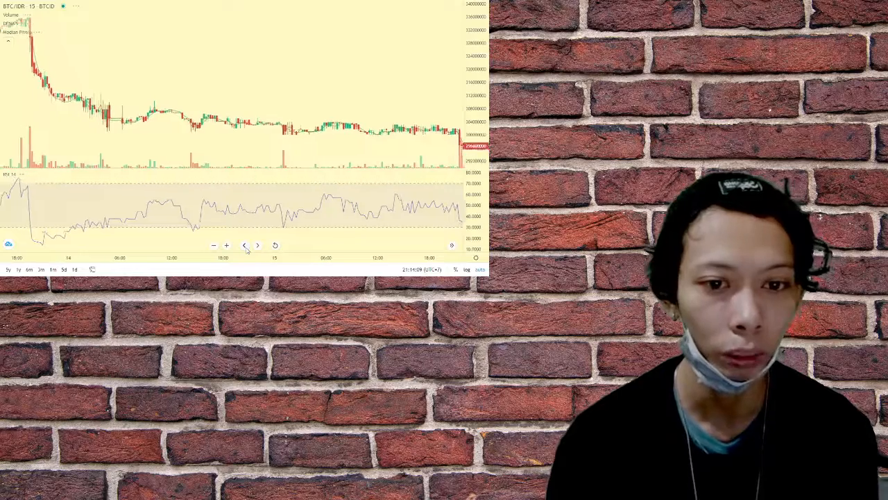
{"action": "left_click", "coordinate": [245, 245]}
{"action": "left_click", "coordinate": [245, 245]}
{"action": "left_click", "coordinate": [245, 245]}
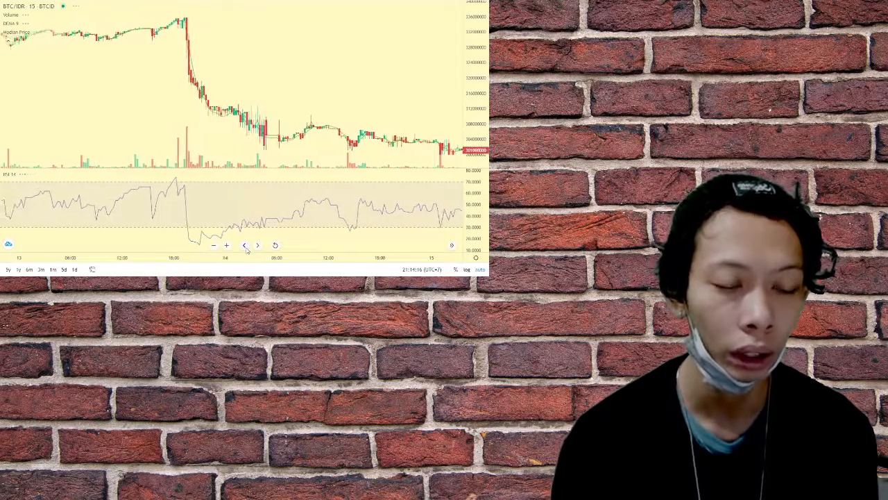
{"action": "left_click", "coordinate": [244, 245]}
{"action": "left_click", "coordinate": [245, 245]}
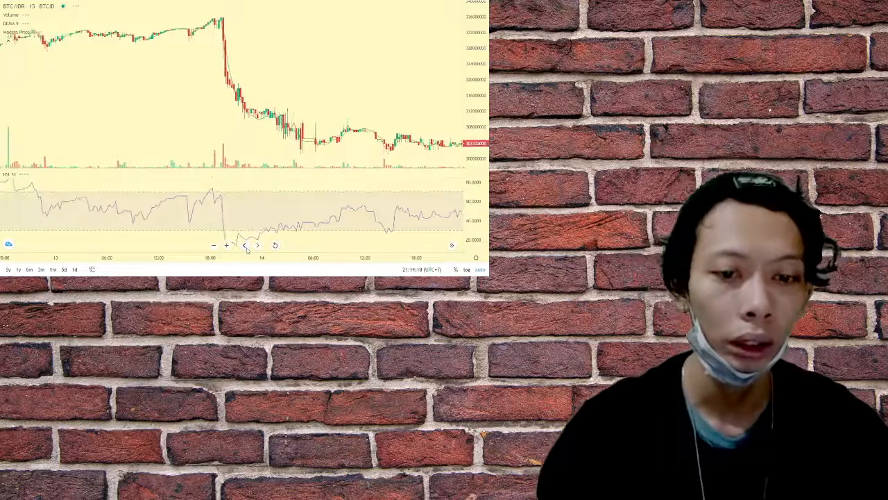
{"action": "left_click", "coordinate": [244, 245]}
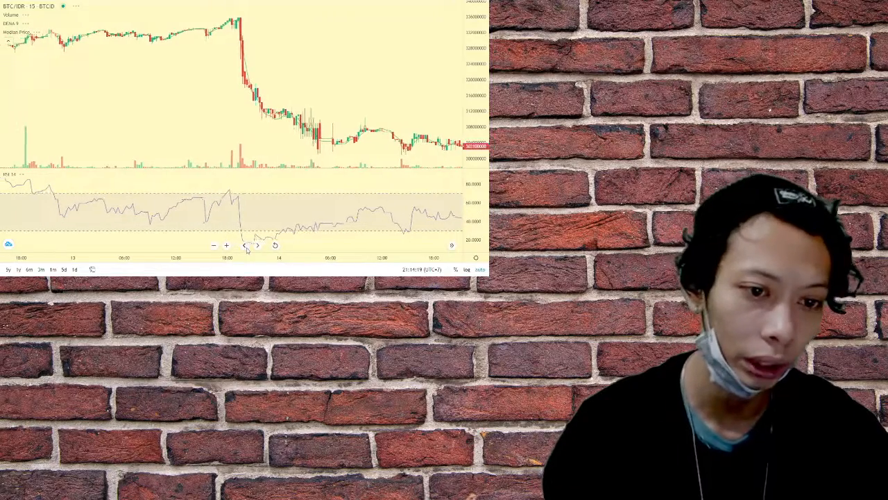
{"action": "left_click", "coordinate": [245, 245]}
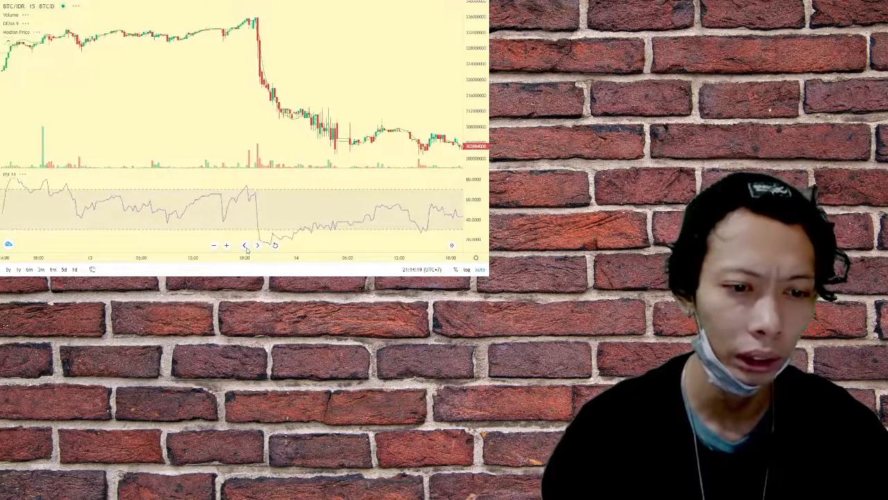
{"action": "left_click", "coordinate": [245, 245]}
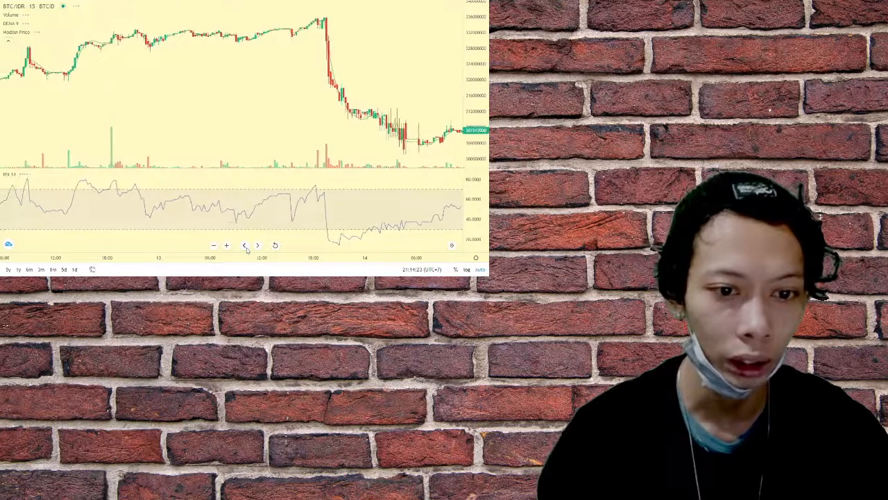
Pan back to day 12 to show the steady climb before the sharp drop.
{"action": "left_click", "coordinate": [245, 245]}
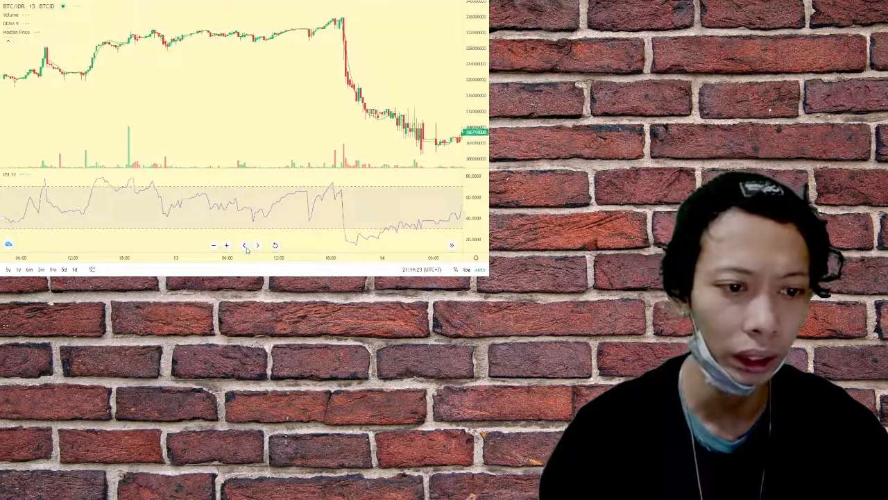
{"action": "left_click", "coordinate": [244, 245]}
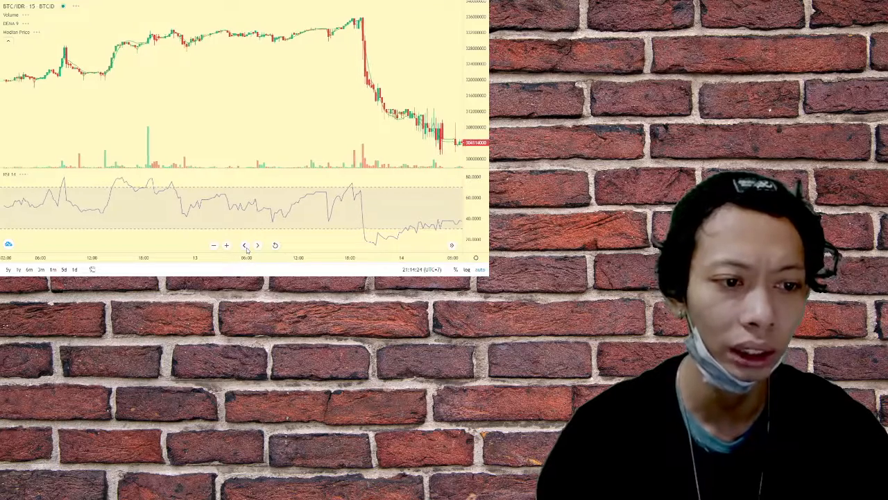
{"action": "left_click", "coordinate": [245, 245]}
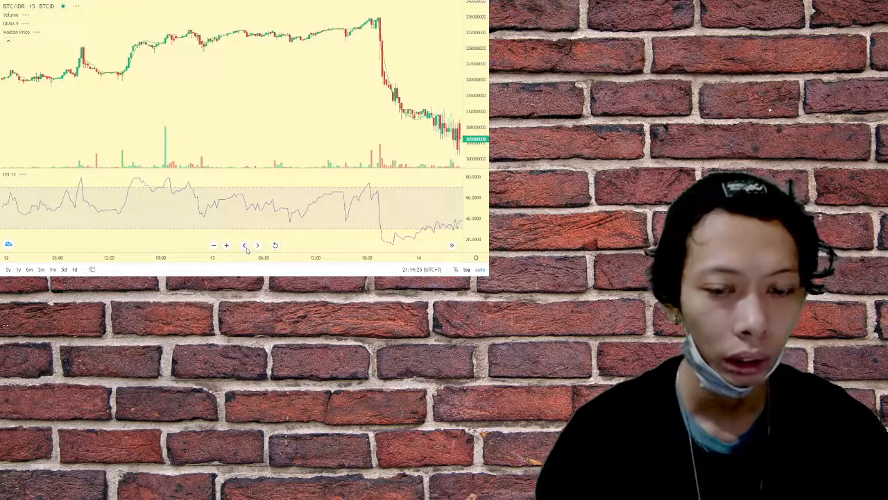
{"action": "left_click", "coordinate": [245, 245]}
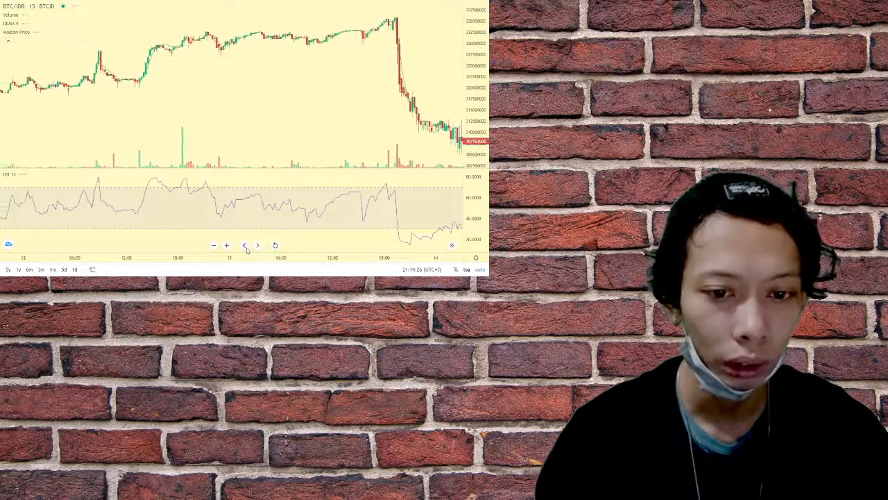
{"action": "left_click", "coordinate": [244, 245]}
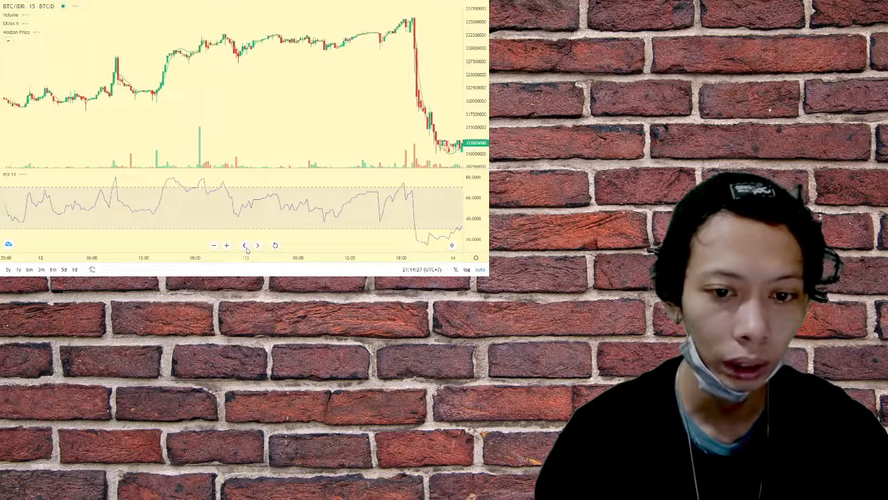
{"action": "left_click", "coordinate": [244, 245]}
{"action": "left_click", "coordinate": [245, 245]}
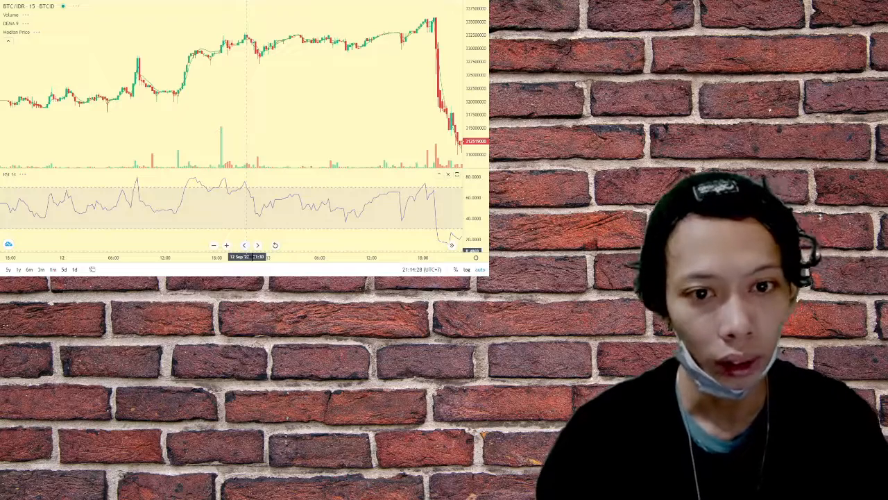
{"action": "left_click", "coordinate": [245, 245]}
{"action": "left_click", "coordinate": [245, 245]}
{"action": "left_click", "coordinate": [244, 245]}
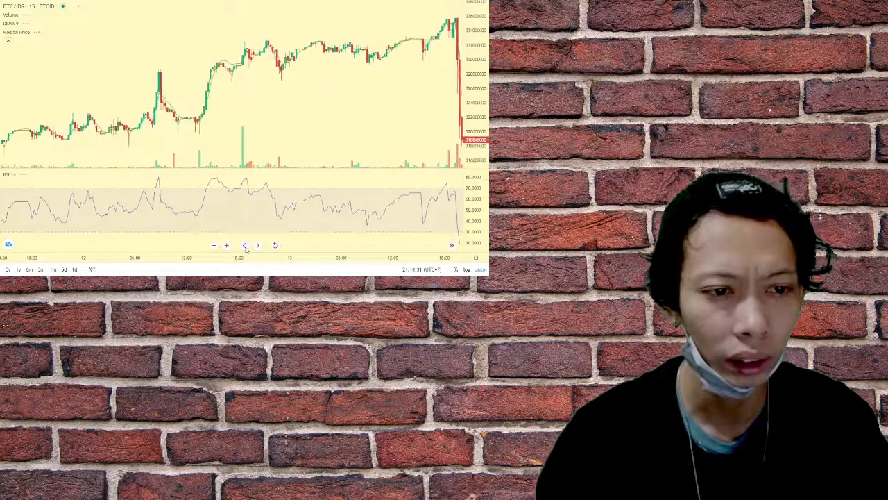
{"action": "left_click", "coordinate": [245, 245]}
{"action": "left_click", "coordinate": [245, 245]}
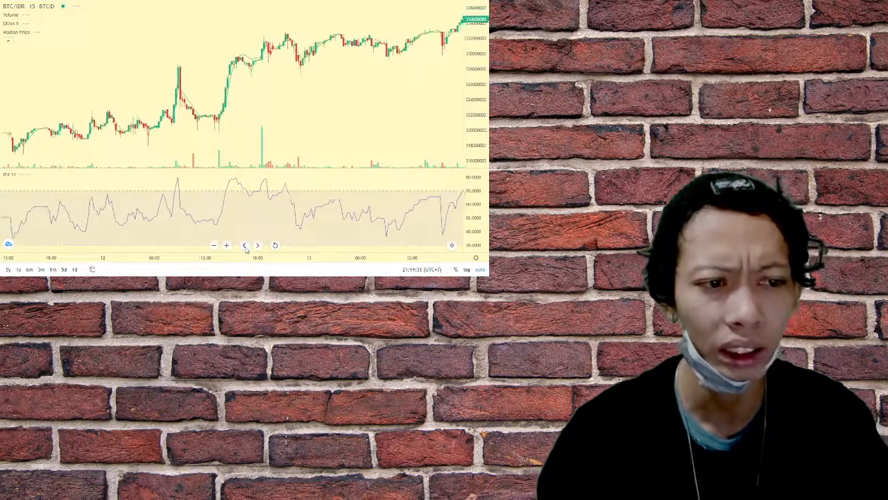
{"action": "left_click", "coordinate": [245, 246]}
{"action": "left_click", "coordinate": [245, 246]}
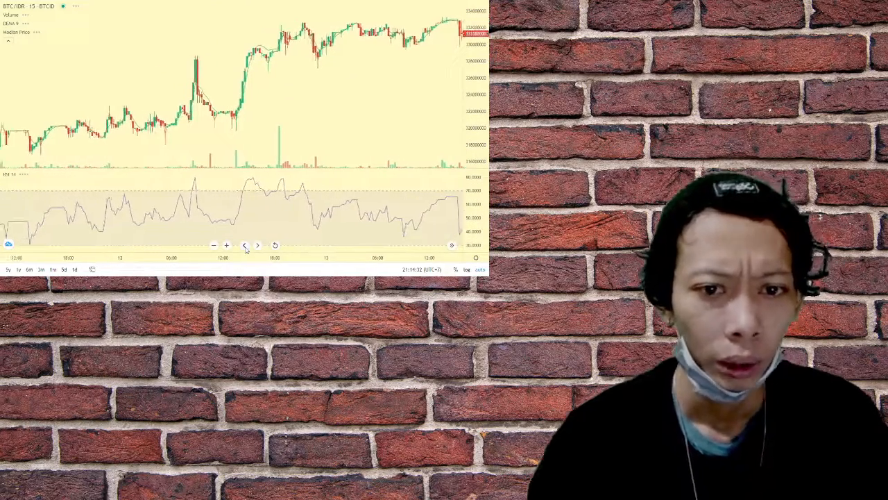
{"action": "left_click", "coordinate": [245, 246]}
{"action": "left_click", "coordinate": [245, 245]}
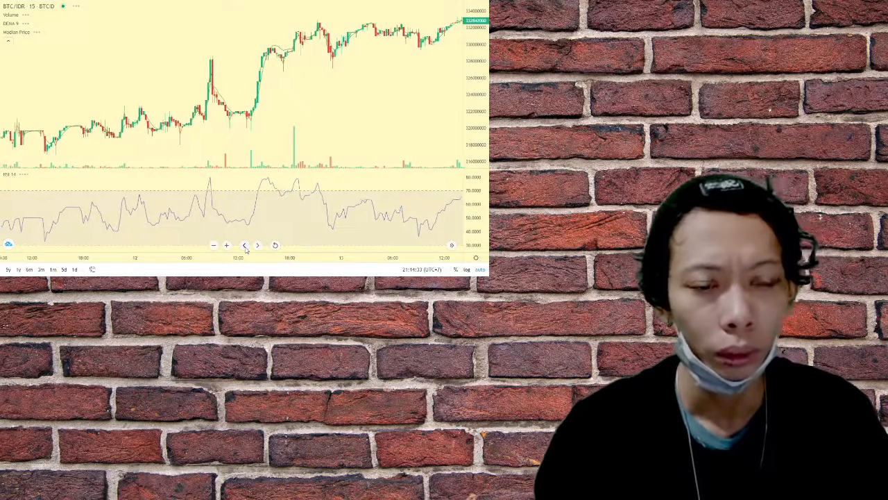
{"action": "scroll", "coordinate": [239, 188], "scroll_direction": "up", "scroll_amount": 3}
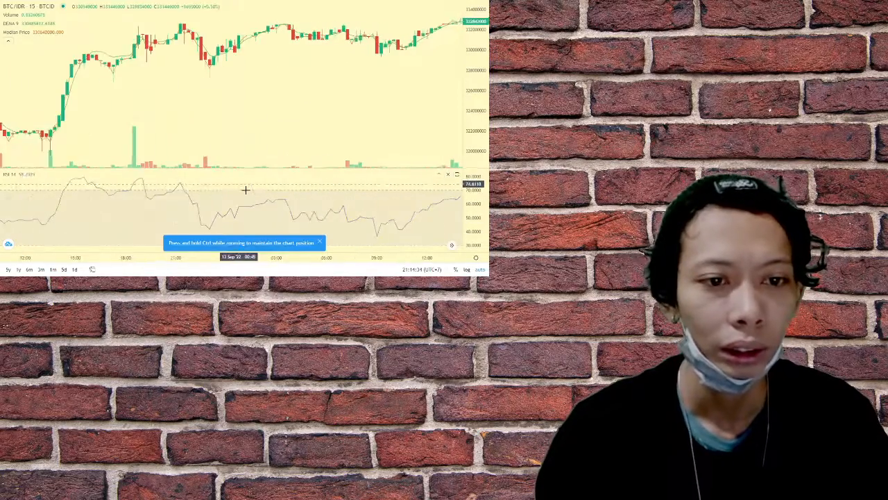
{"action": "scroll", "coordinate": [243, 188], "scroll_direction": "up", "scroll_amount": 3}
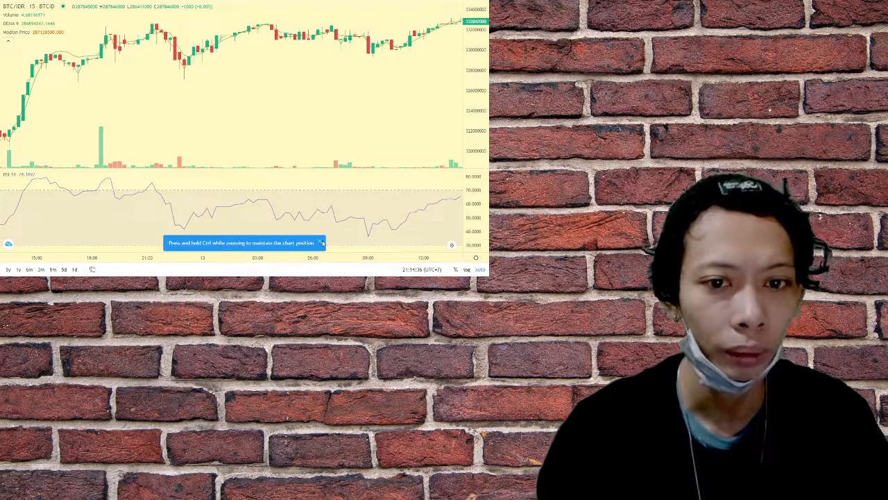
Dismiss the 'Press and hold Ctrl' zooming hint on the zoomed-in chart.
{"action": "left_click", "coordinate": [322, 243]}
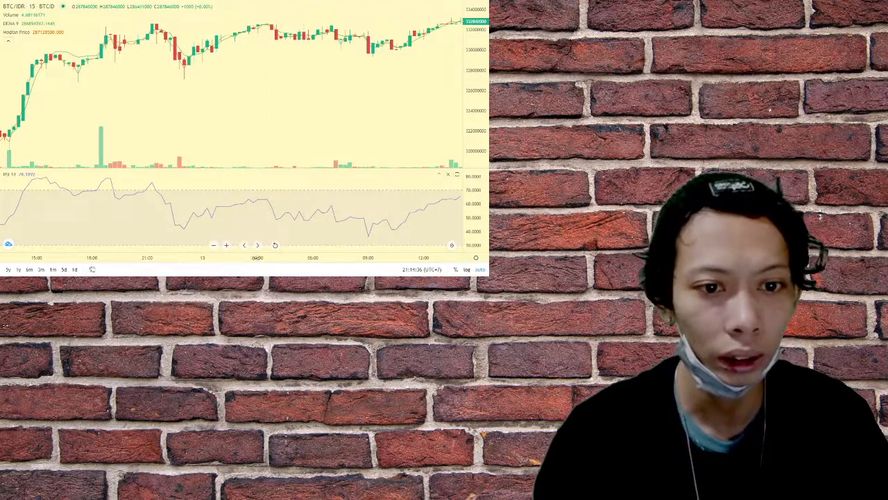
Pan the chart back to cover the 11th through the early hours of the 12th.
{"action": "left_click", "coordinate": [245, 245]}
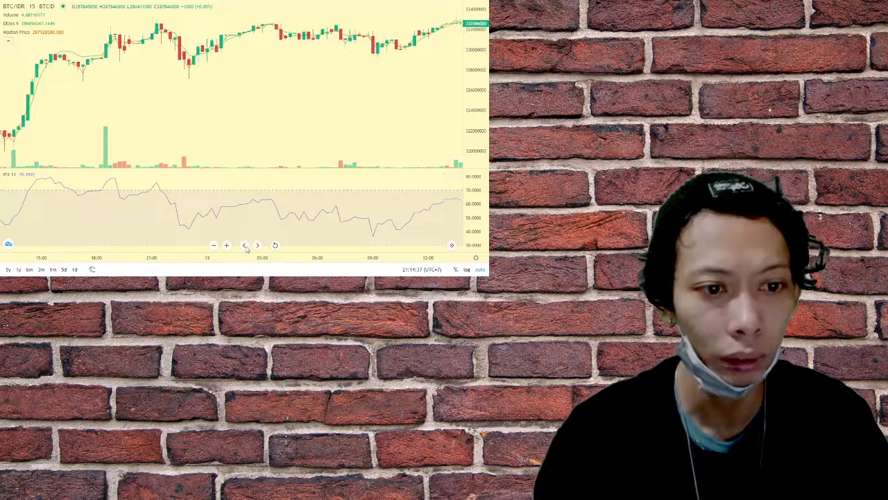
{"action": "left_click", "coordinate": [245, 245]}
{"action": "left_click", "coordinate": [245, 245]}
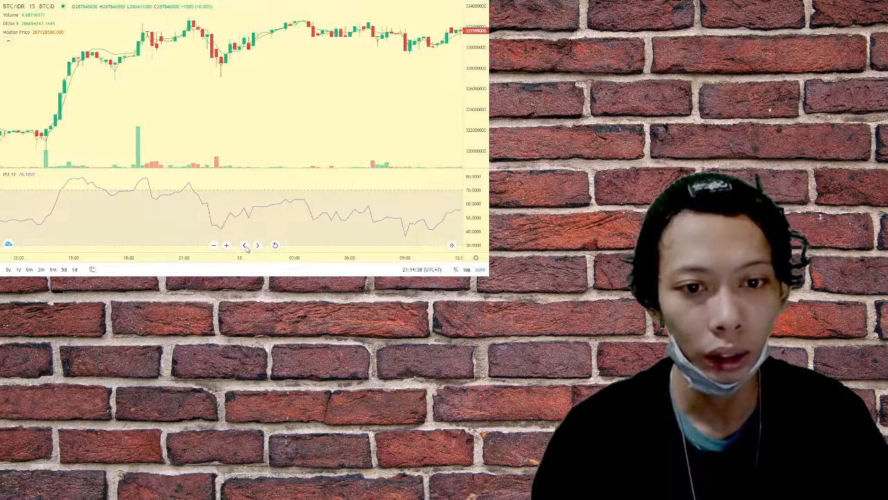
{"action": "left_click", "coordinate": [245, 245]}
{"action": "left_click", "coordinate": [245, 245]}
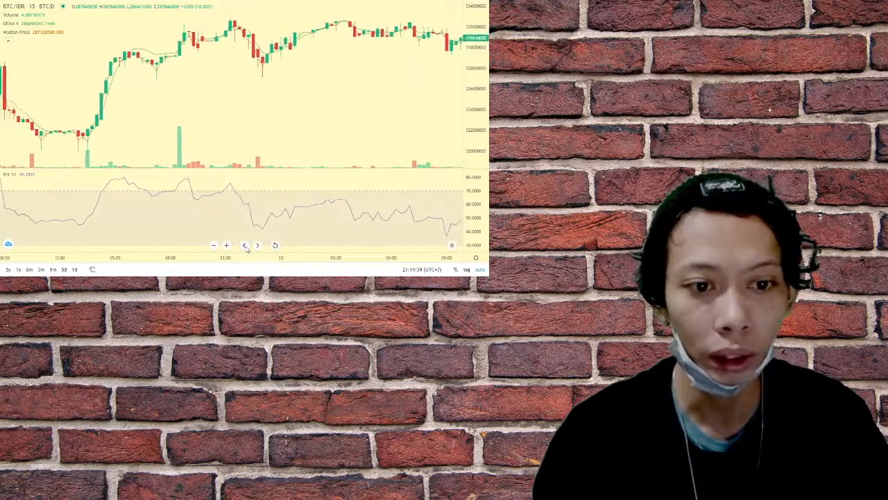
{"action": "left_click", "coordinate": [245, 245]}
{"action": "left_click", "coordinate": [245, 245]}
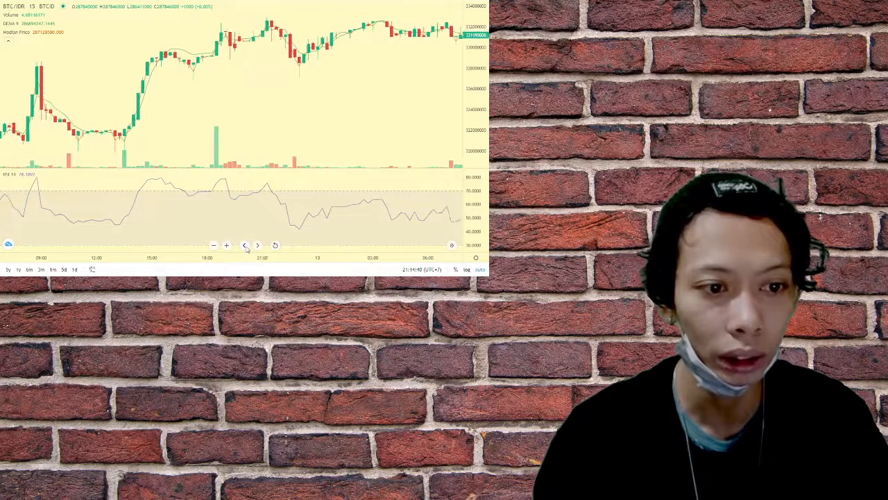
{"action": "left_click", "coordinate": [245, 245]}
{"action": "left_click", "coordinate": [245, 245]}
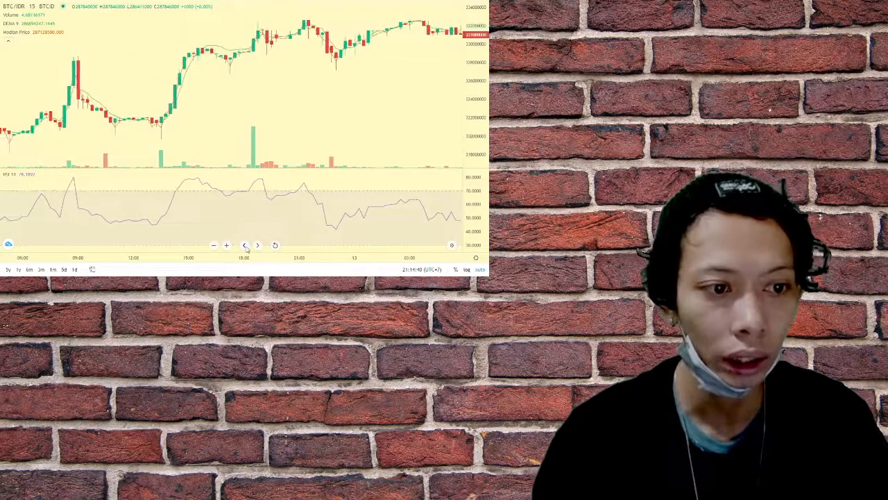
{"action": "left_click", "coordinate": [245, 245]}
{"action": "left_click", "coordinate": [245, 245]}
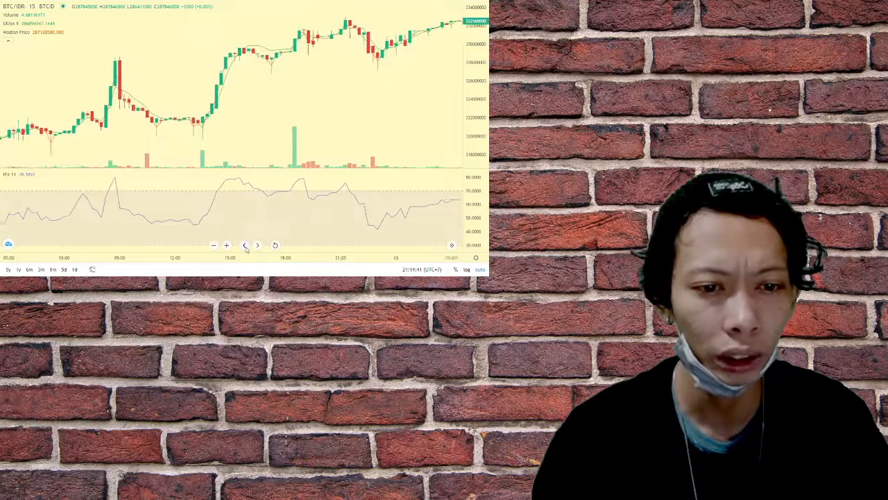
{"action": "left_click", "coordinate": [245, 245]}
{"action": "left_click", "coordinate": [245, 245]}
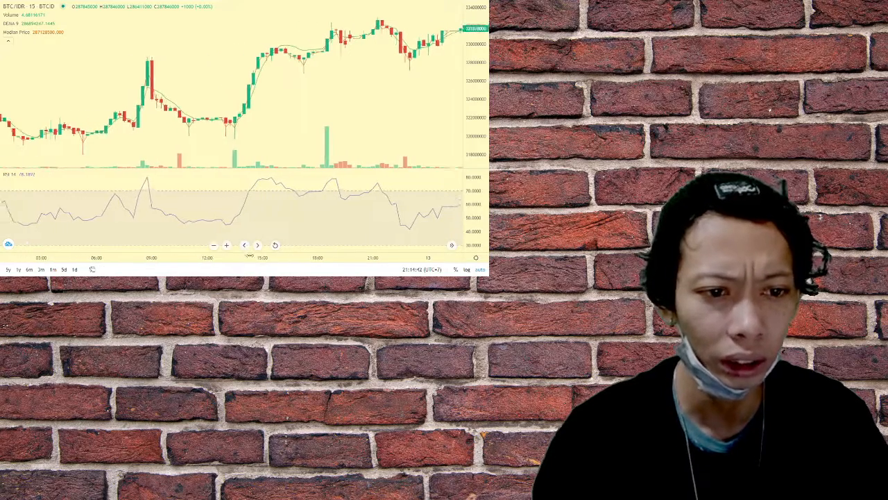
{"action": "left_click", "coordinate": [245, 245]}
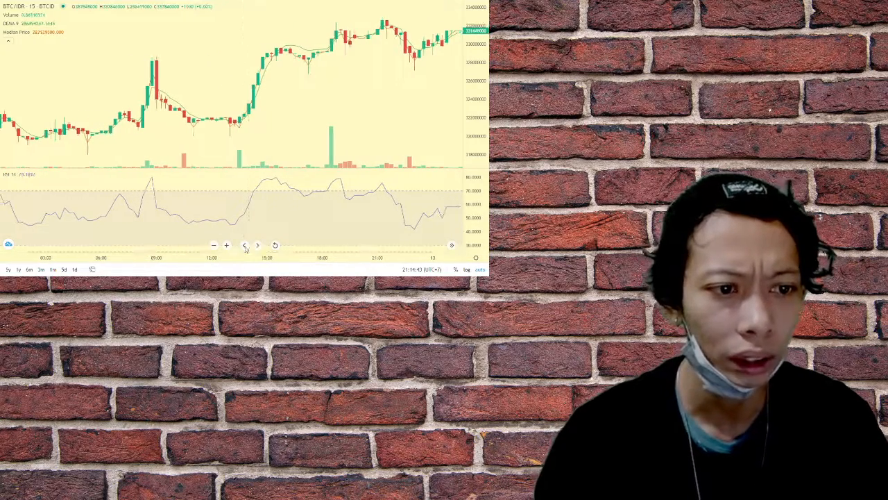
{"action": "left_click", "coordinate": [245, 245]}
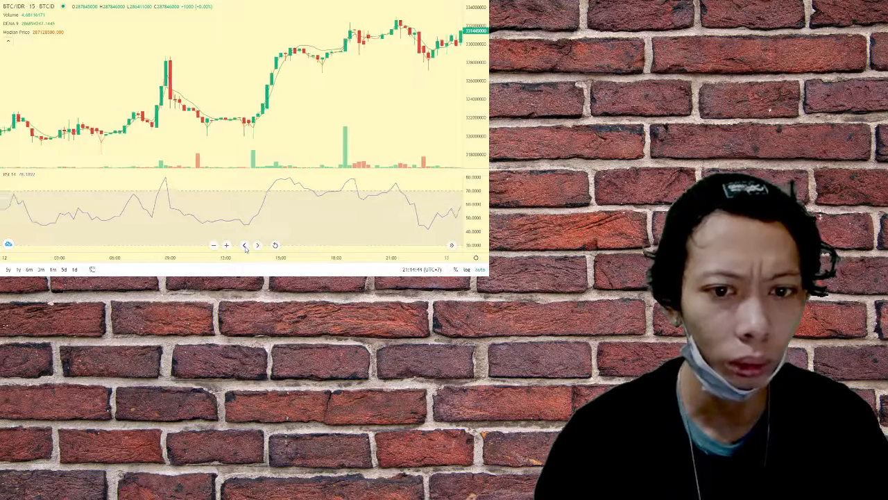
{"action": "left_click", "coordinate": [245, 245]}
{"action": "left_click", "coordinate": [245, 245]}
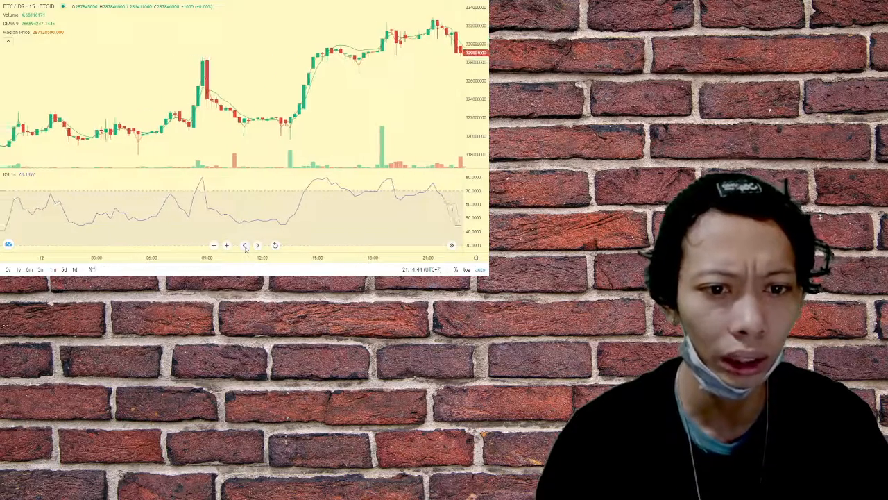
{"action": "left_click", "coordinate": [245, 245]}
{"action": "left_click", "coordinate": [245, 245]}
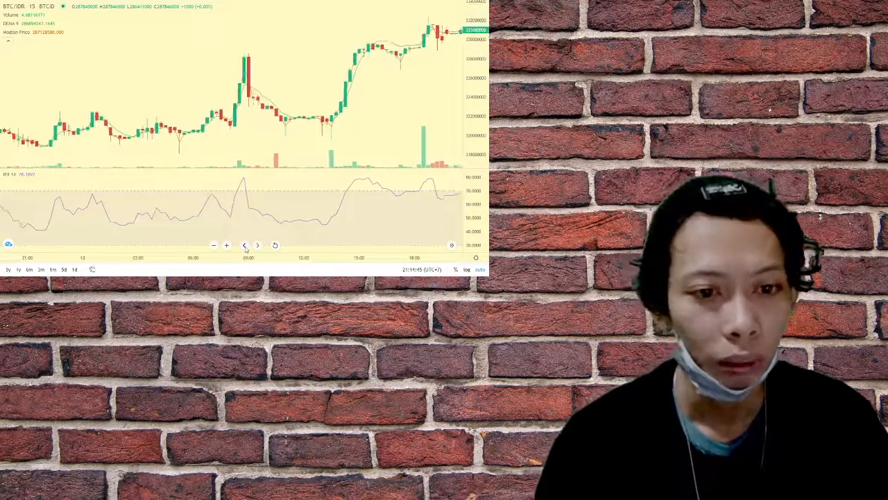
{"action": "left_click", "coordinate": [245, 245]}
{"action": "left_click", "coordinate": [245, 245]}
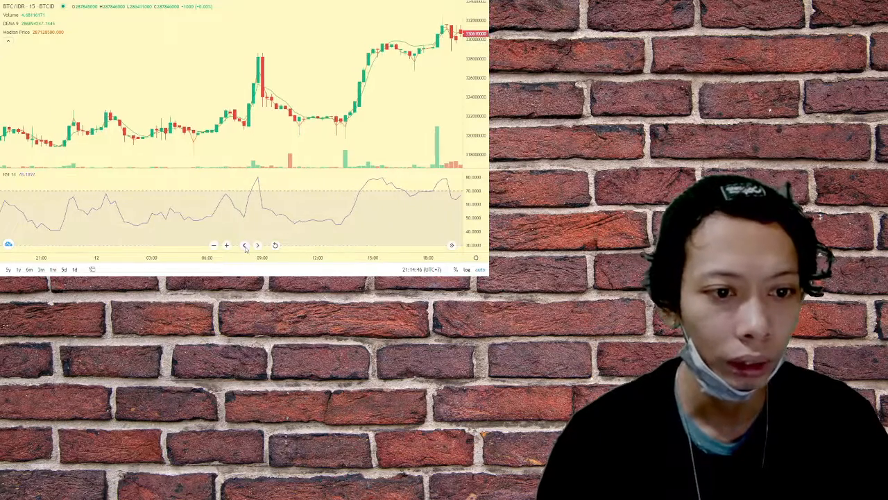
{"action": "left_click", "coordinate": [245, 245]}
{"action": "left_click", "coordinate": [245, 245]}
{"action": "left_click", "coordinate": [245, 245]}
{"action": "left_click", "coordinate": [245, 245]}
{"action": "left_click", "coordinate": [245, 245]}
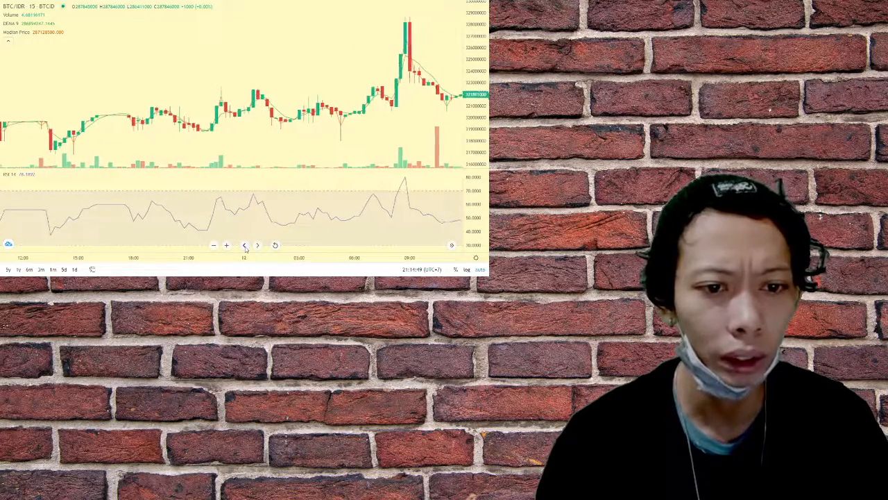
{"action": "left_click", "coordinate": [245, 246]}
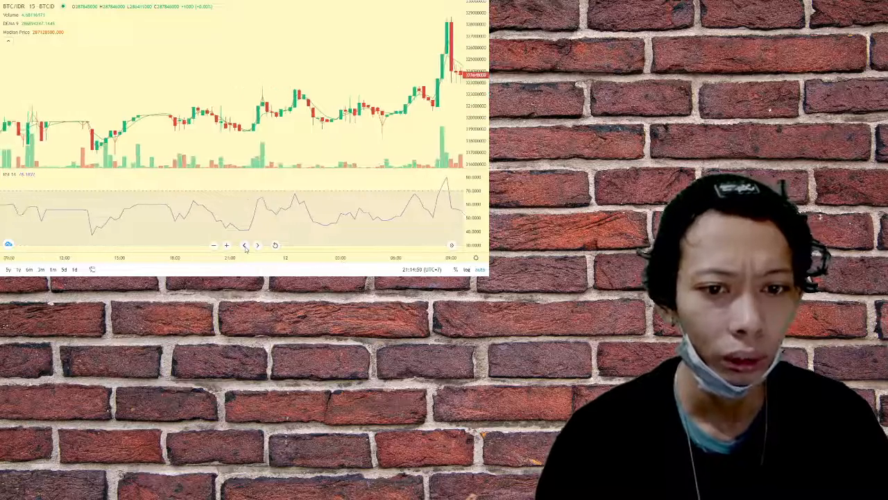
{"action": "left_click", "coordinate": [245, 246]}
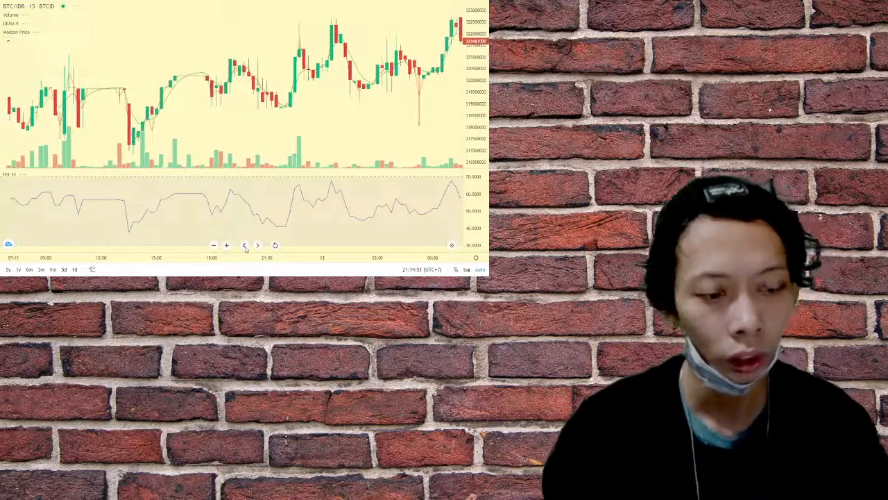
{"action": "left_click", "coordinate": [245, 246]}
{"action": "left_click", "coordinate": [245, 245]}
{"action": "left_click", "coordinate": [245, 245]}
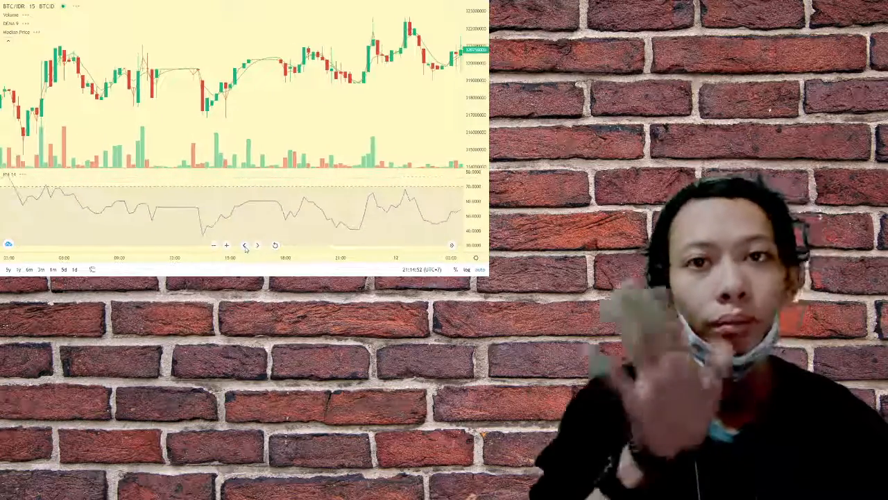